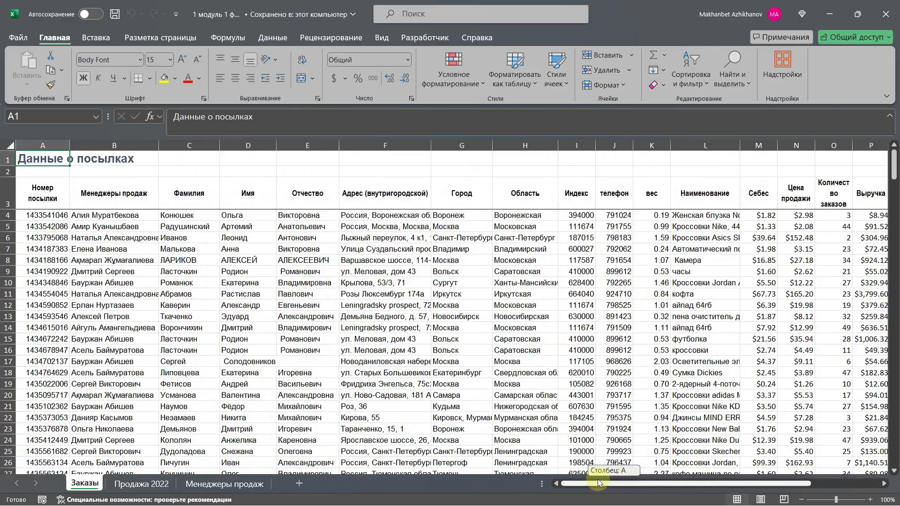
- Look through the Заказы sheet down to about row 160, select cell F158 and step to E159 and back
drag(895, 164, 895, 314)
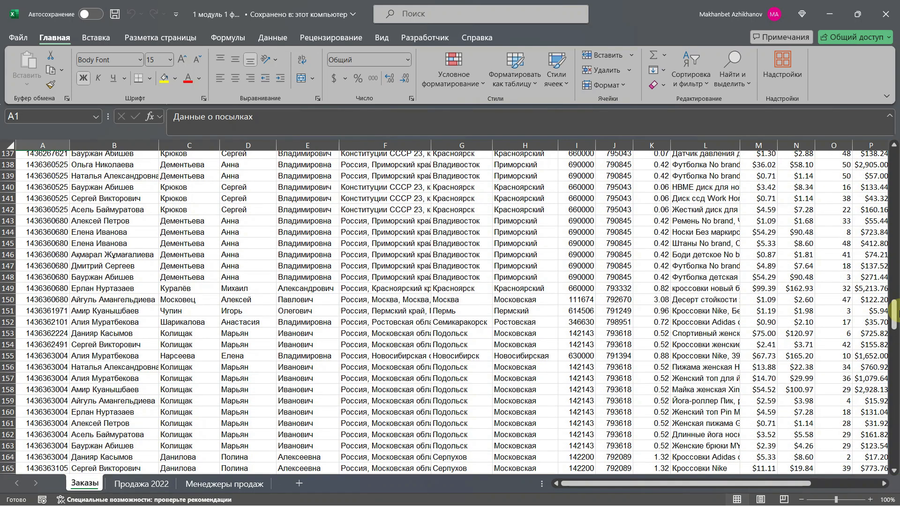
click(894, 148)
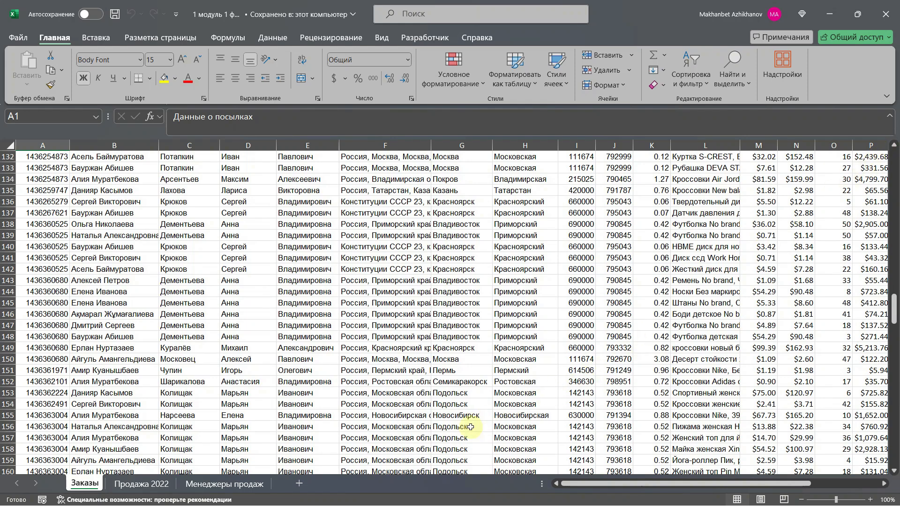
click(362, 448)
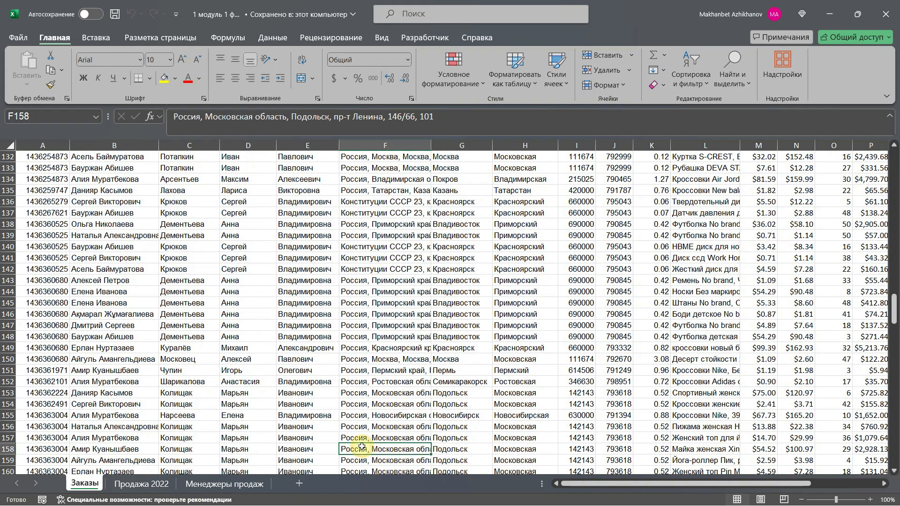
key(Left)
key(Down)
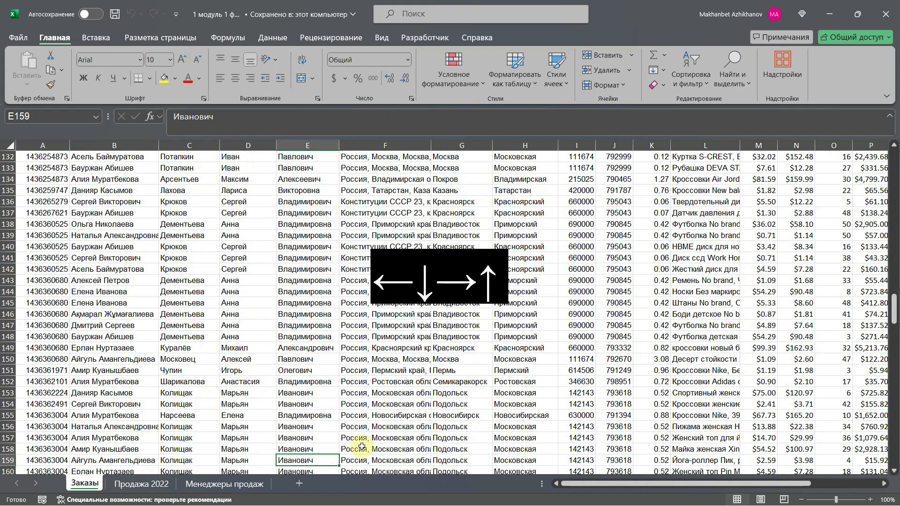
key(Right)
key(Up)
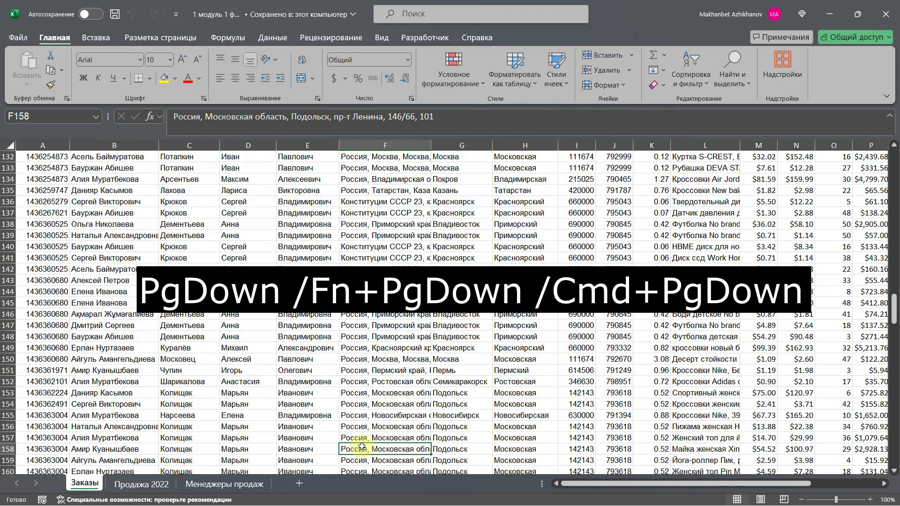
- View the next screen of orders and return, and go to the sheet's first cell and its last used cell
key(Page_Down)
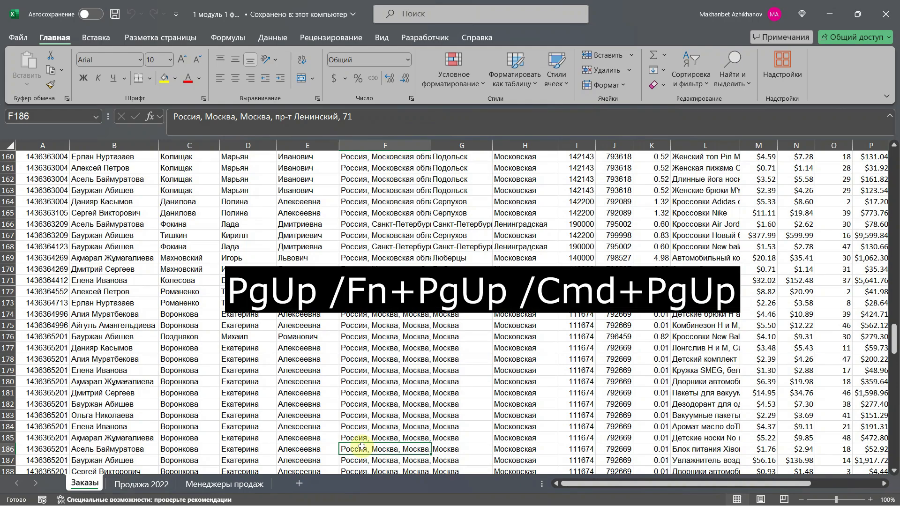
key(Page_Up)
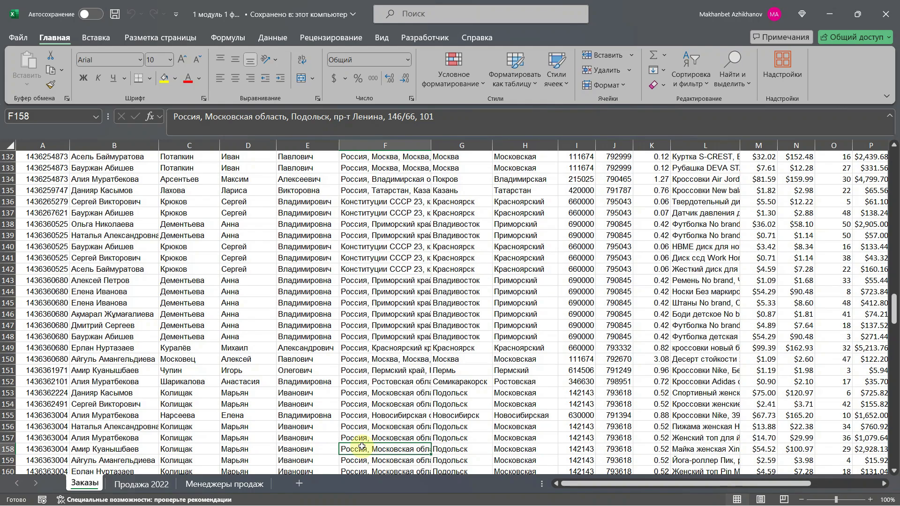
key(ctrl+Home)
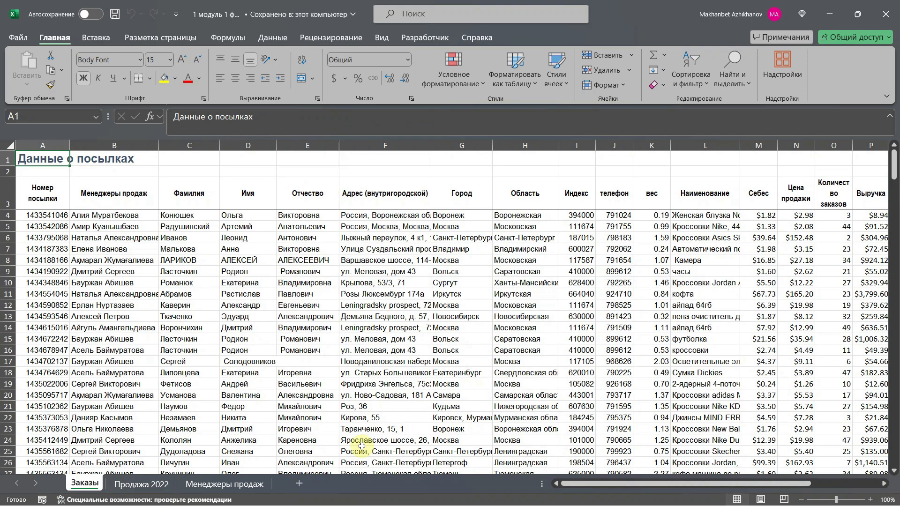
key(ctrl+End)
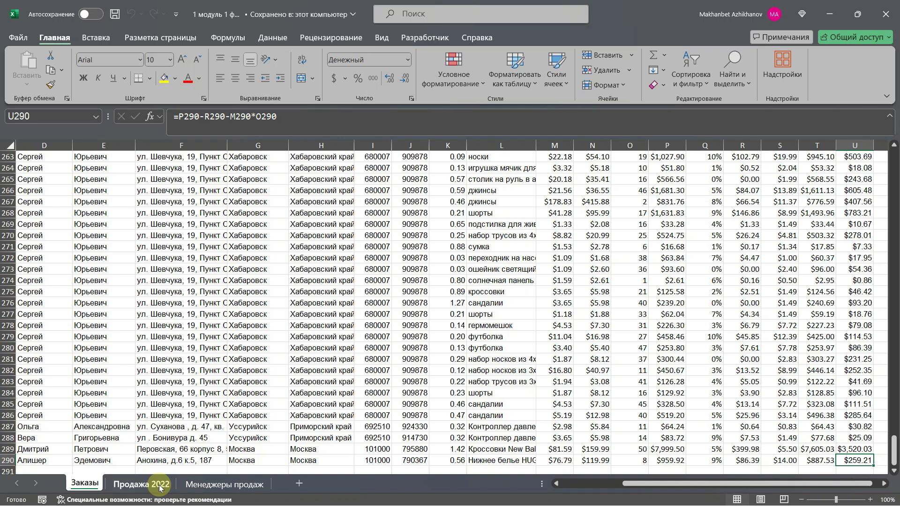
- Switch to the Продажа 2022 sheet and select the 1 Квартал values in B5:B19
click(140, 484)
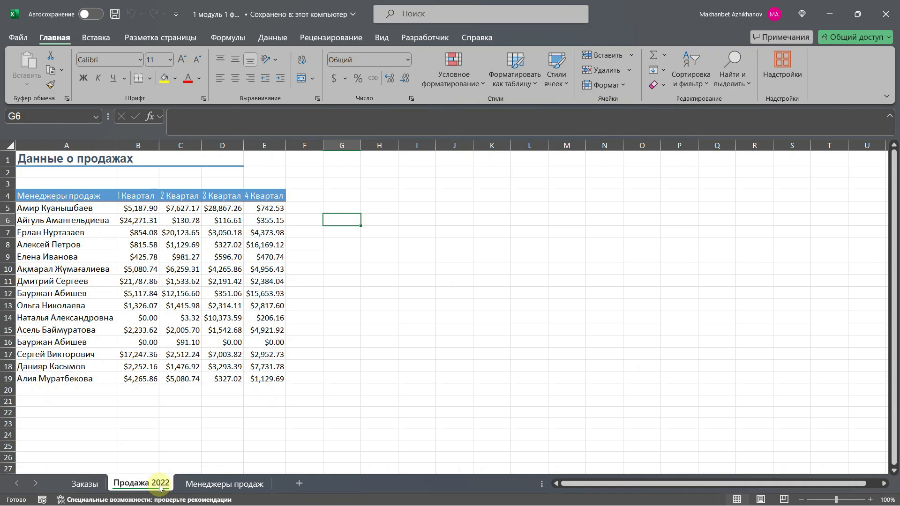
click(144, 209)
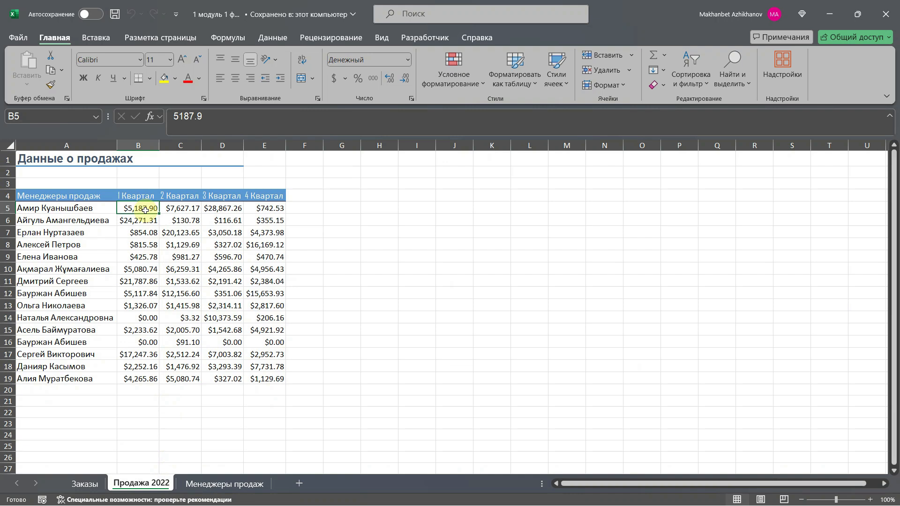
drag(145, 210, 139, 378)
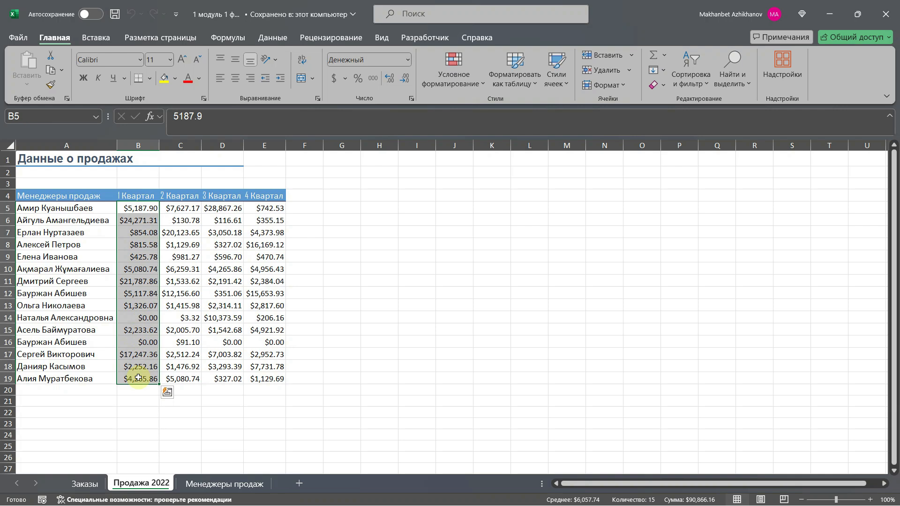
- Try moving the value in B5 to B21 and filling B5 down to B15, undoing each change
click(139, 209)
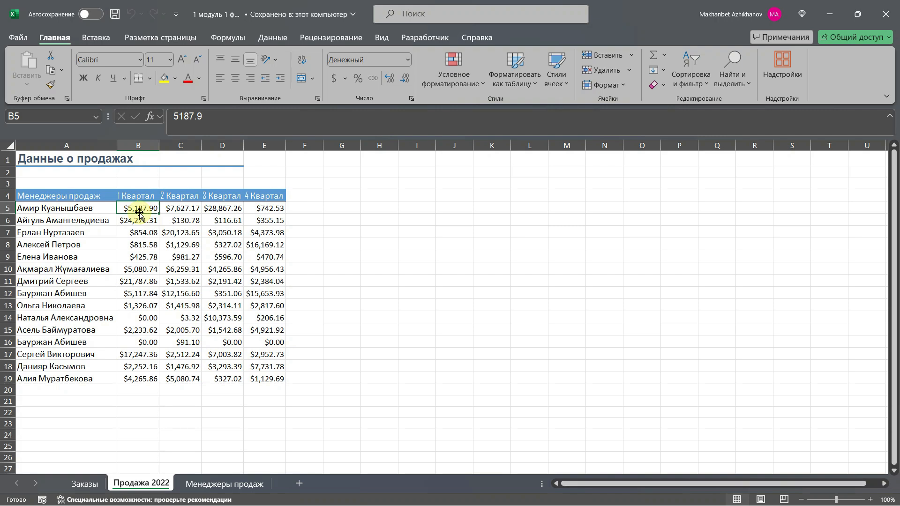
drag(139, 214, 132, 402)
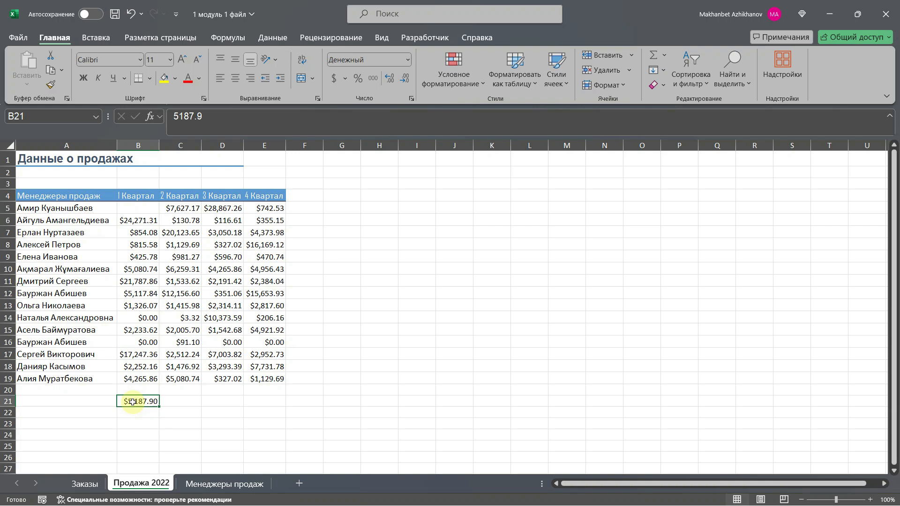
click(131, 18)
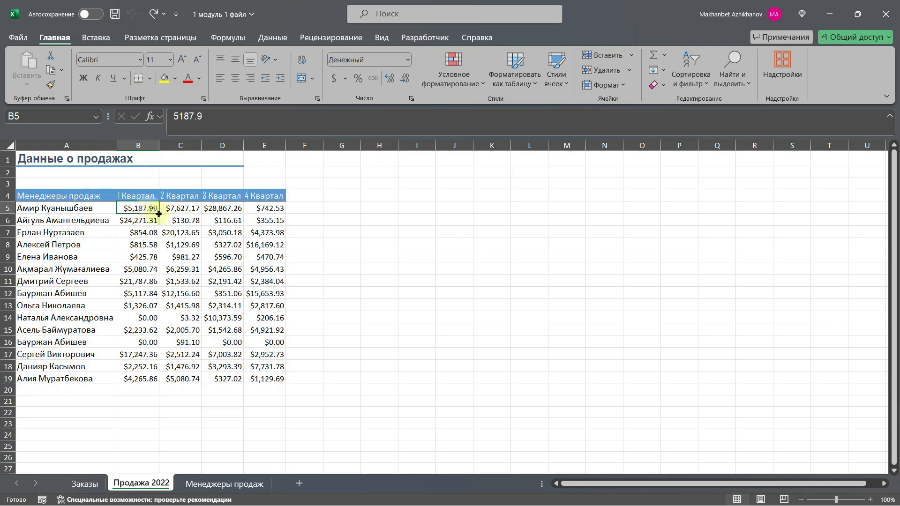
drag(158, 214, 149, 333)
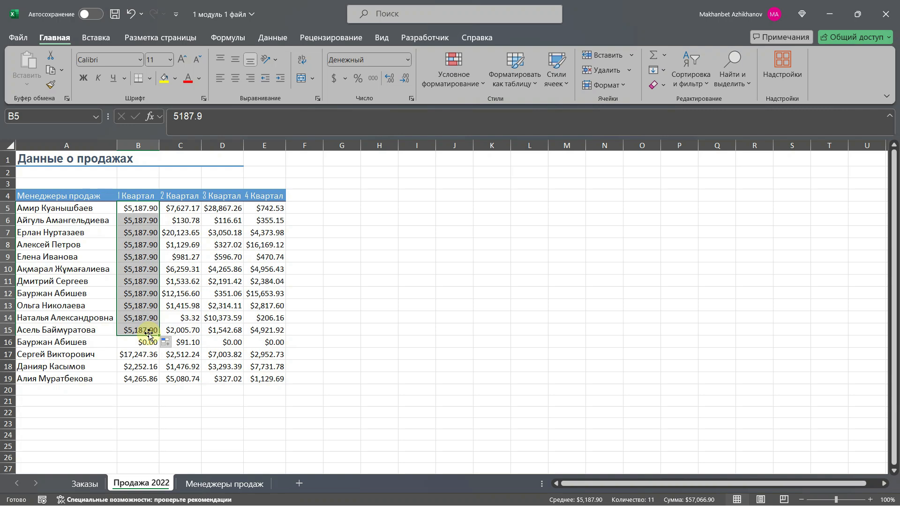
click(130, 14)
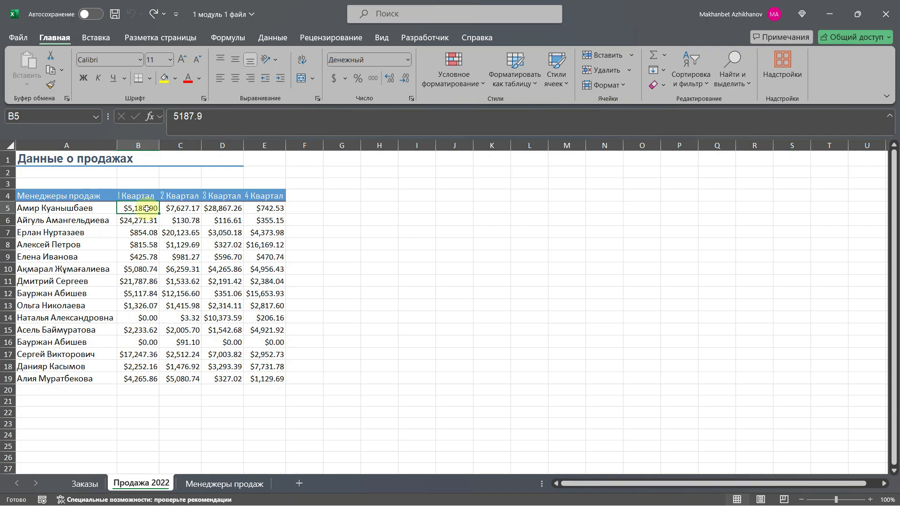
- Select column C, columns A to E, row 5 and the entire sheet one after another
click(184, 145)
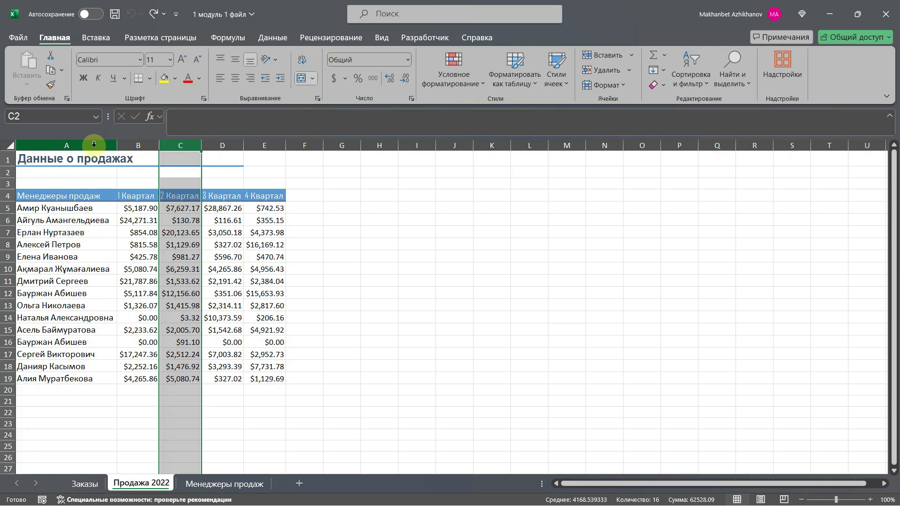
drag(94, 144, 259, 147)
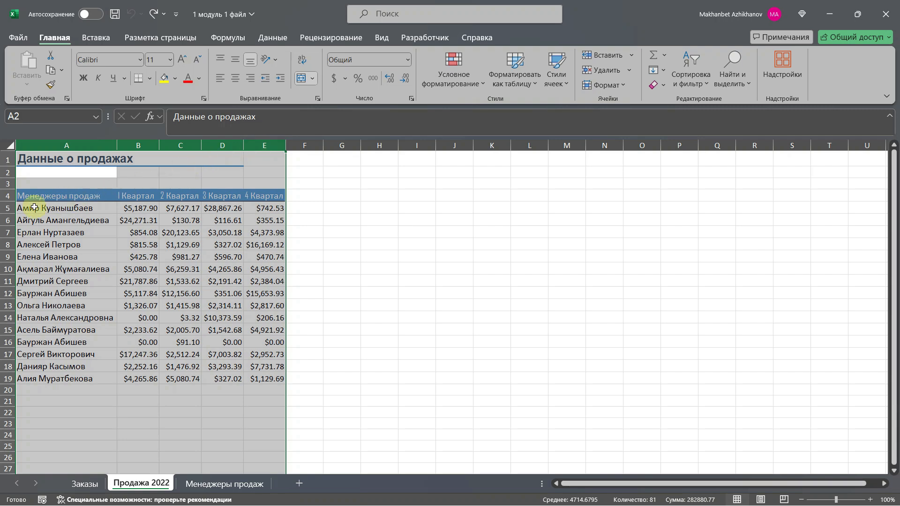
click(7, 208)
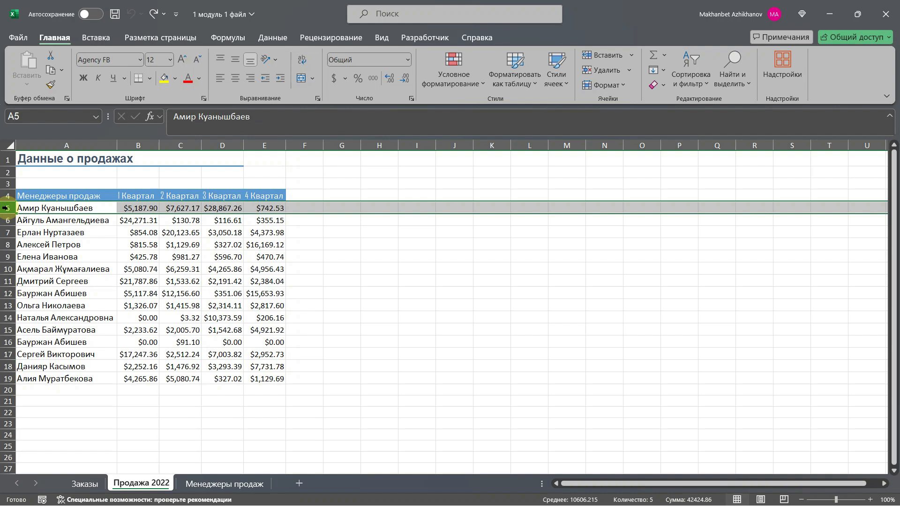
click(12, 145)
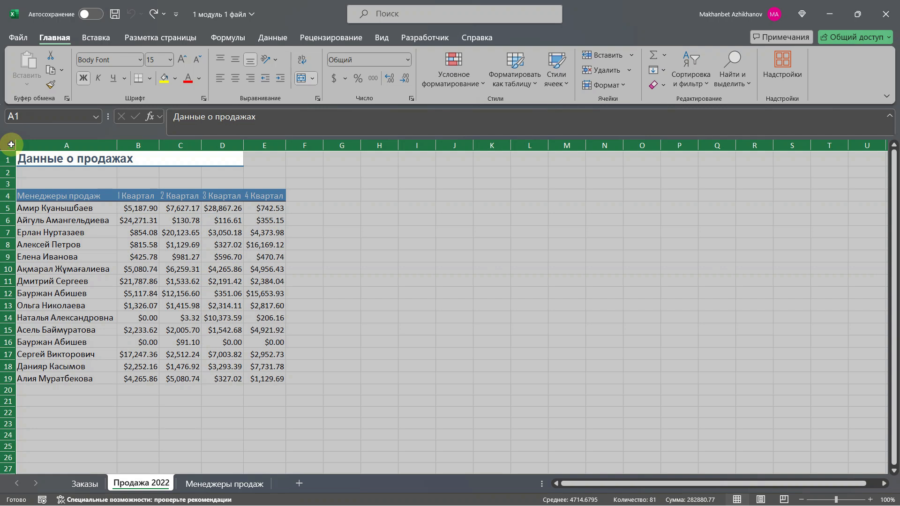
- Select the sales table A4:E19 from its first to its last cell, and select the whole table again starting from C10
click(145, 209)
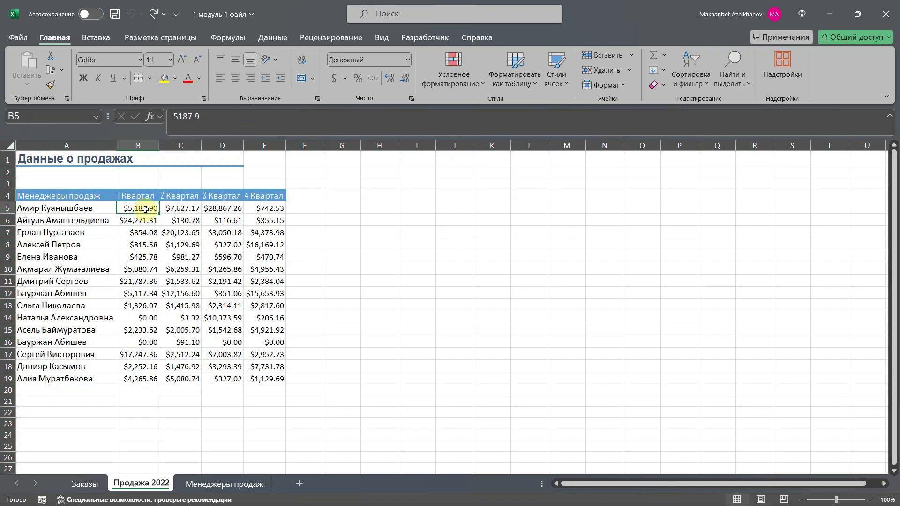
key(shift)
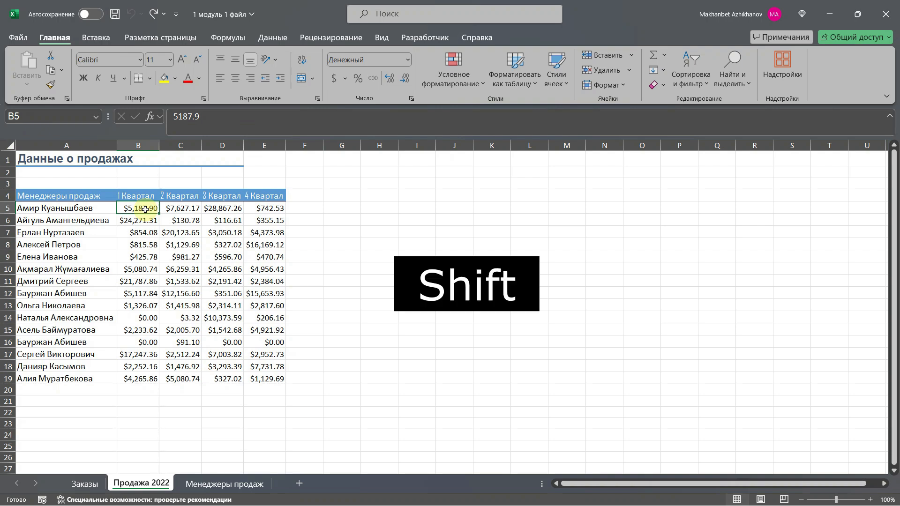
click(106, 197)
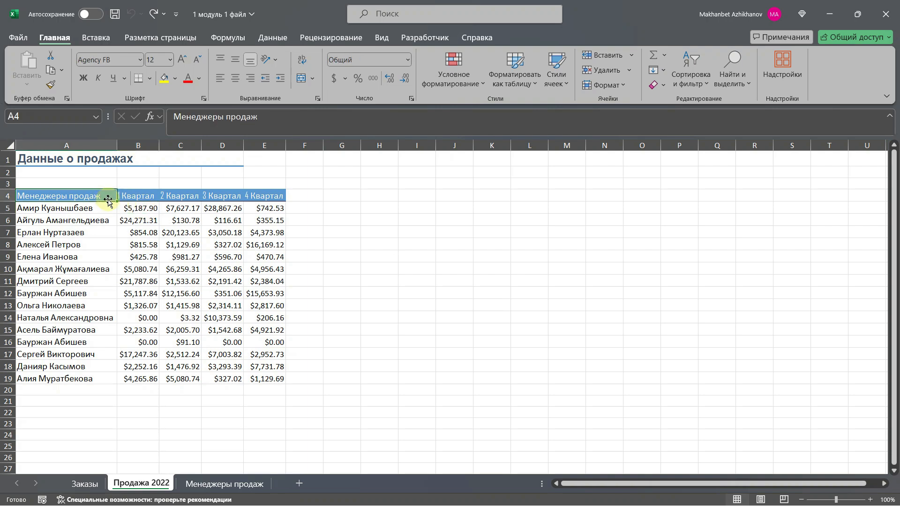
shift+click(272, 380)
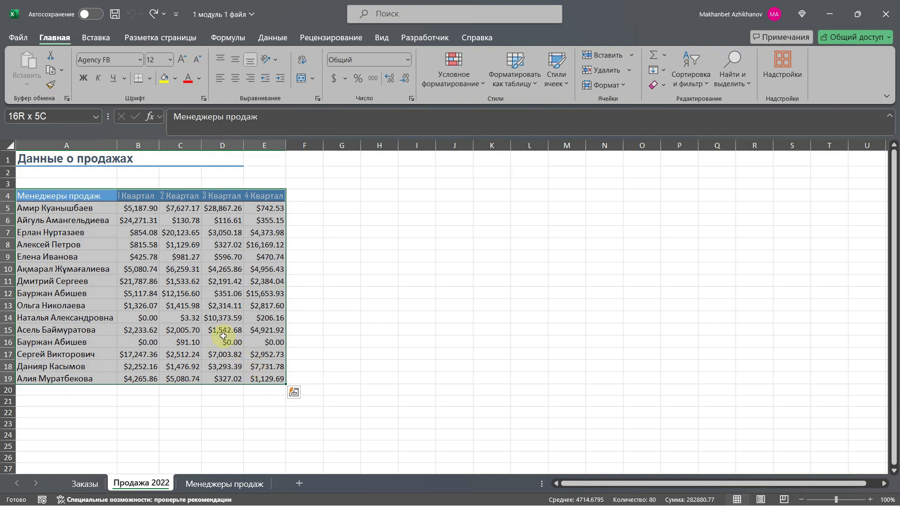
click(165, 268)
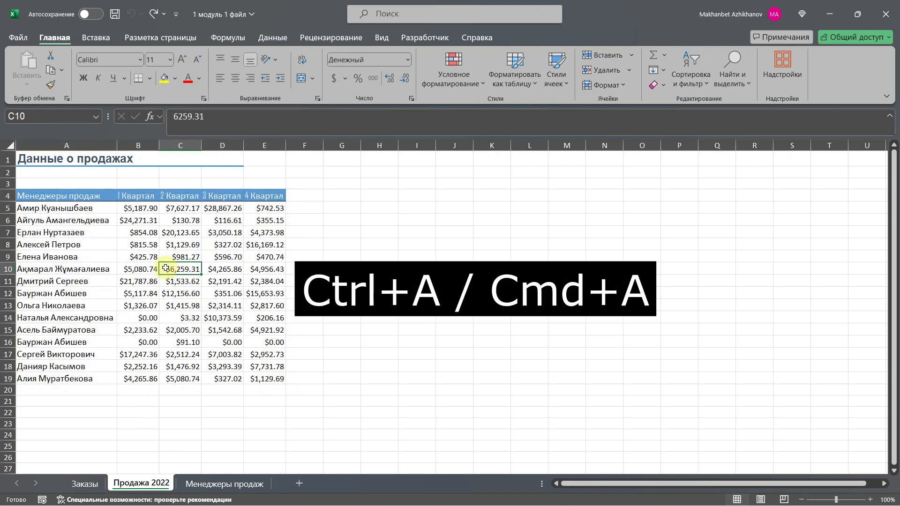
key(ctrl+a)
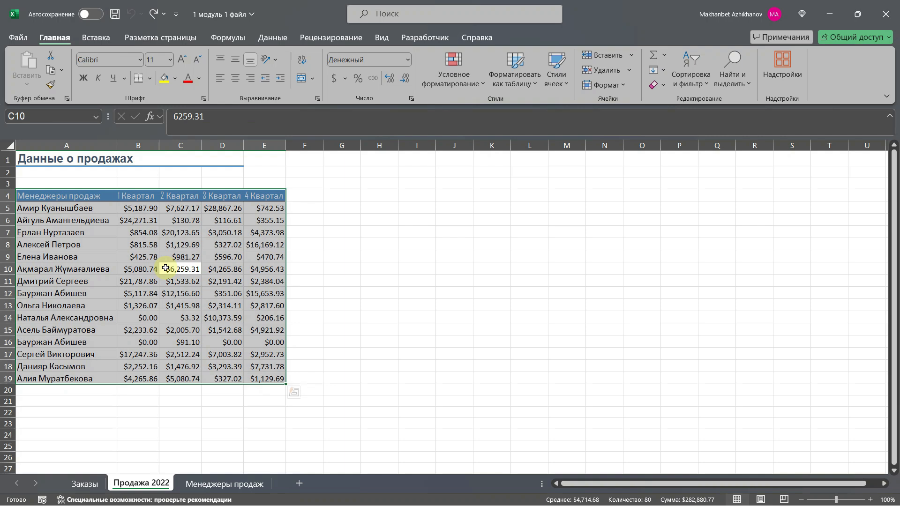
- Select the non-adjacent Менеджеры продаж and 4 Квартал columns of the table together, A4:A19 and E4:E19
drag(91, 199, 79, 377)
drag(264, 196, 265, 208)
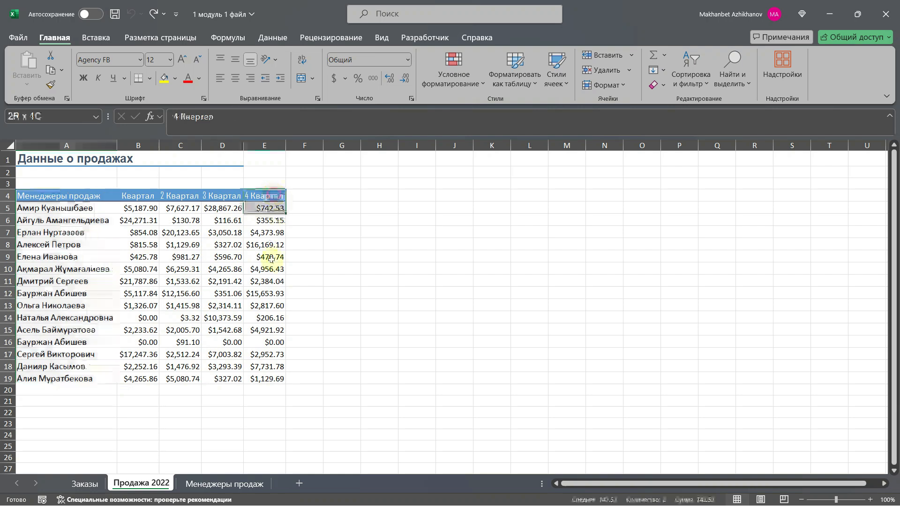
drag(270, 258, 264, 377)
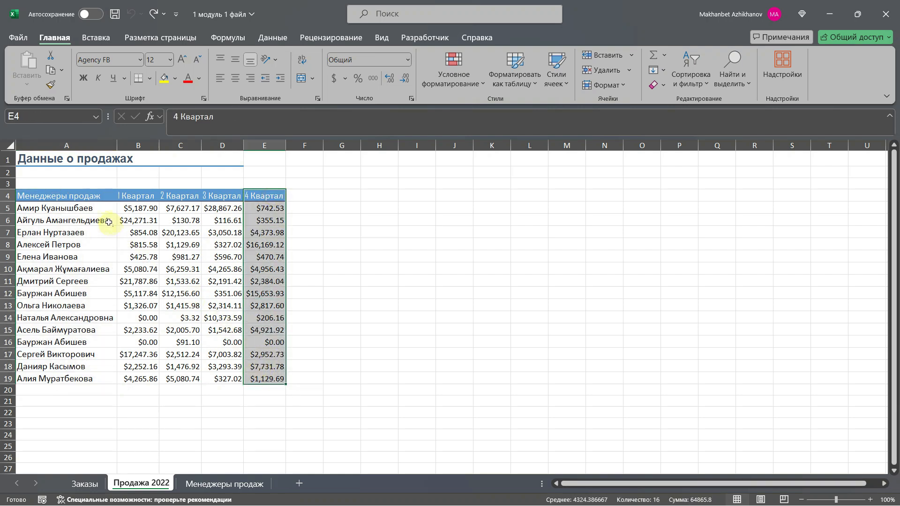
drag(88, 196, 89, 379)
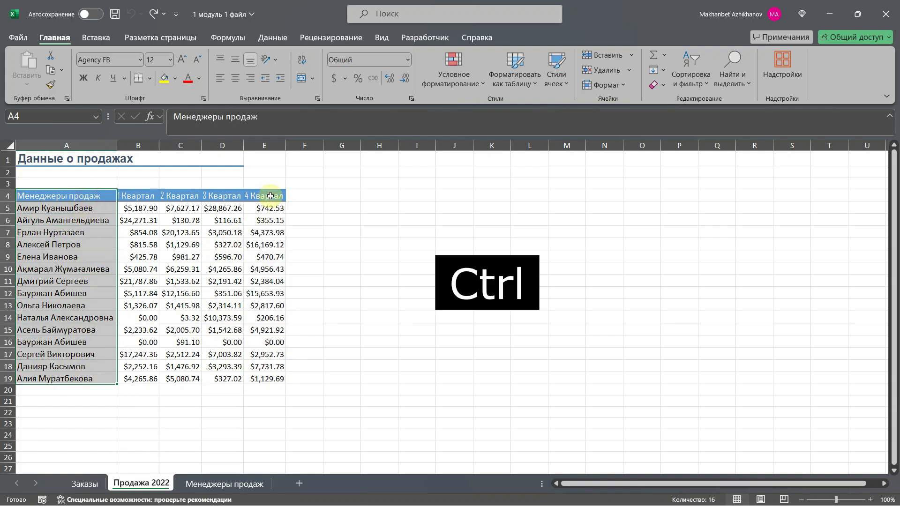
drag(270, 196, 266, 380)
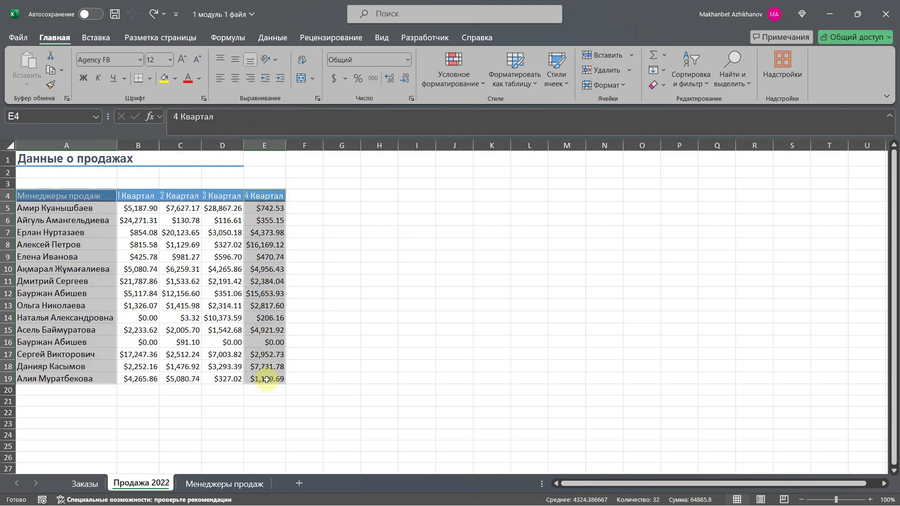